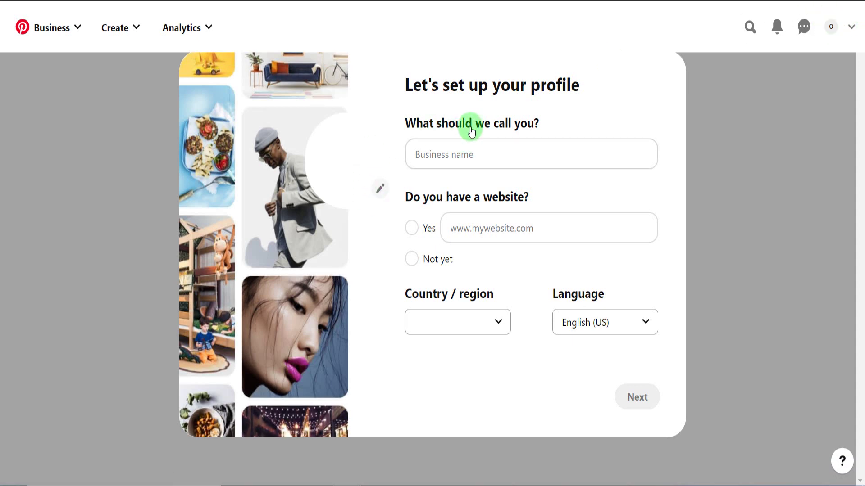
# Enter "Online Business" as the business name and upload the Logo Png image as the profile photo
pyautogui.click(495, 153)
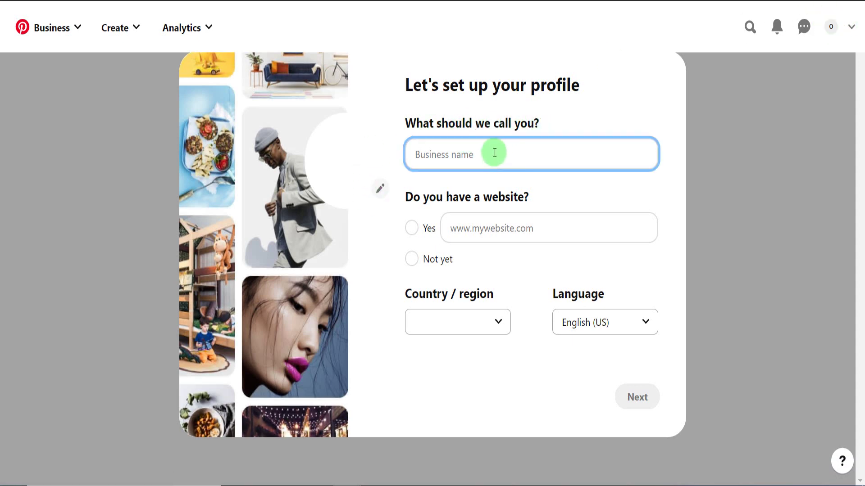
pyautogui.write('Online Business')
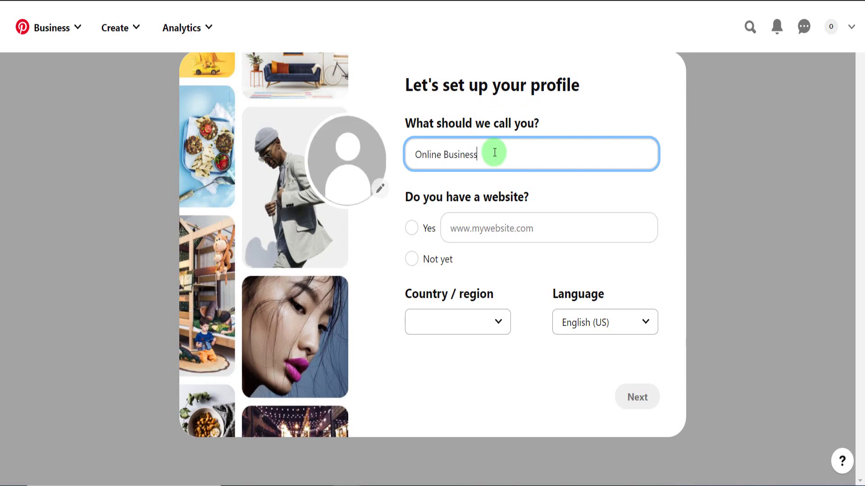
pyautogui.click(377, 190)
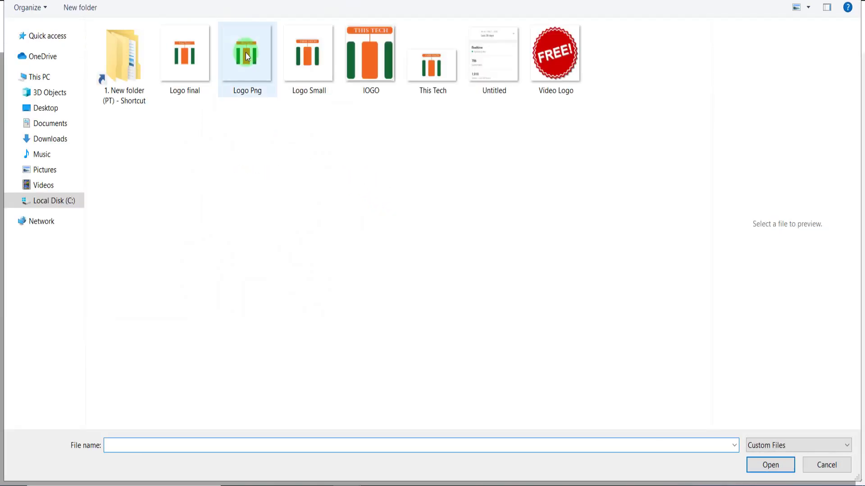
pyautogui.doubleClick(246, 54)
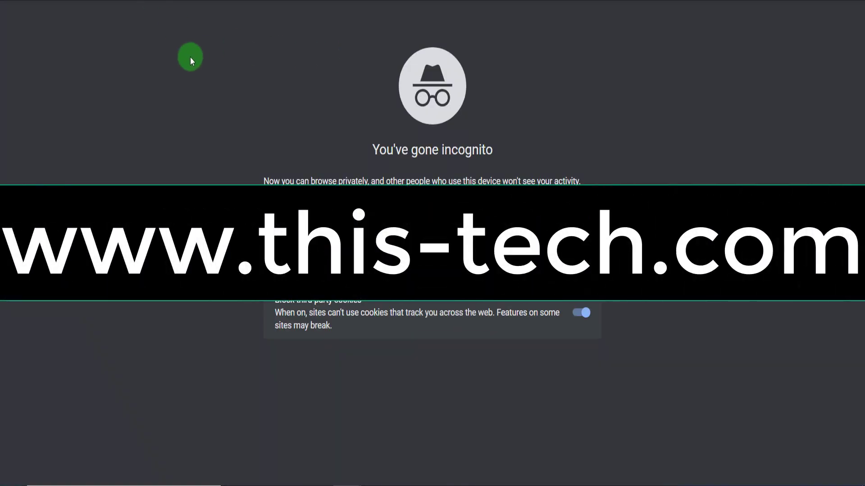
pyautogui.write('ww')
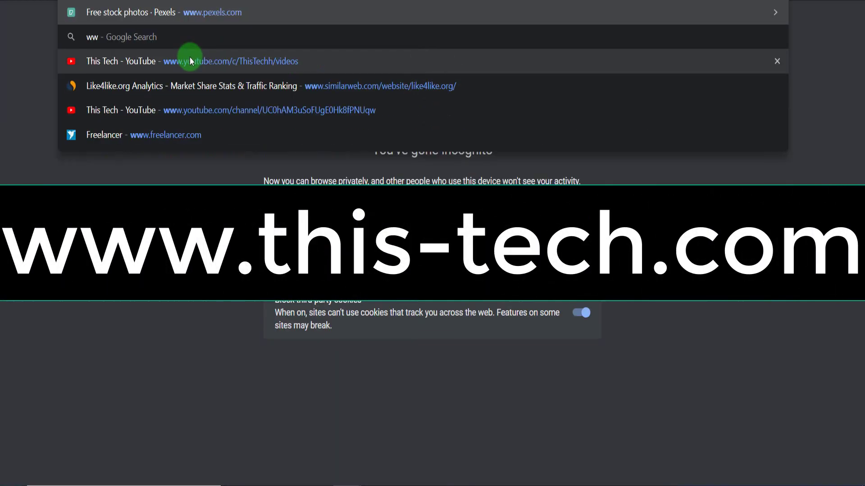
pyautogui.write('w.th')
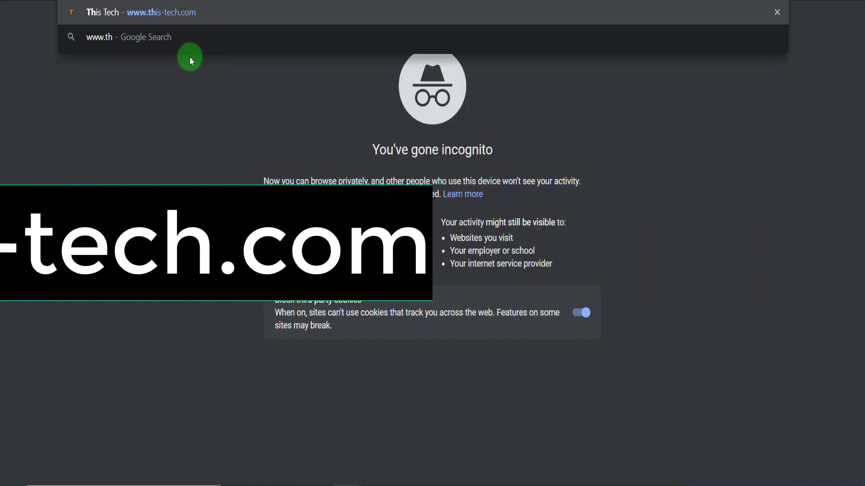
pyautogui.write('is-tech')
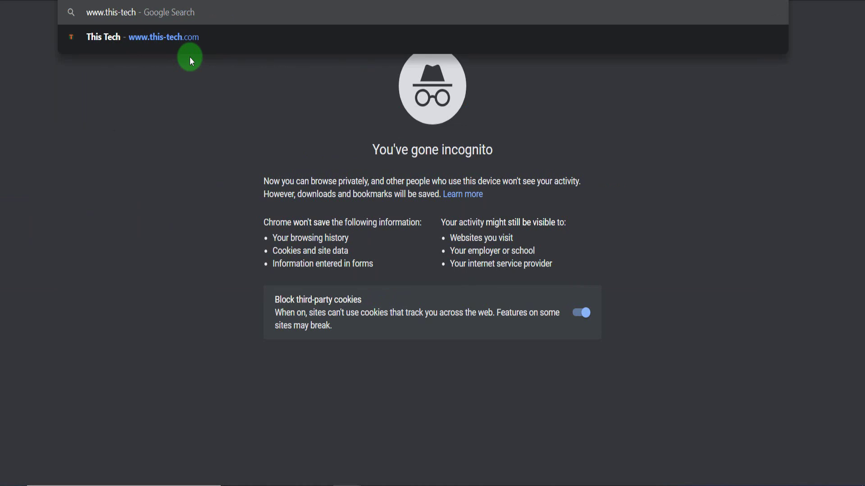
pyautogui.write('.com')
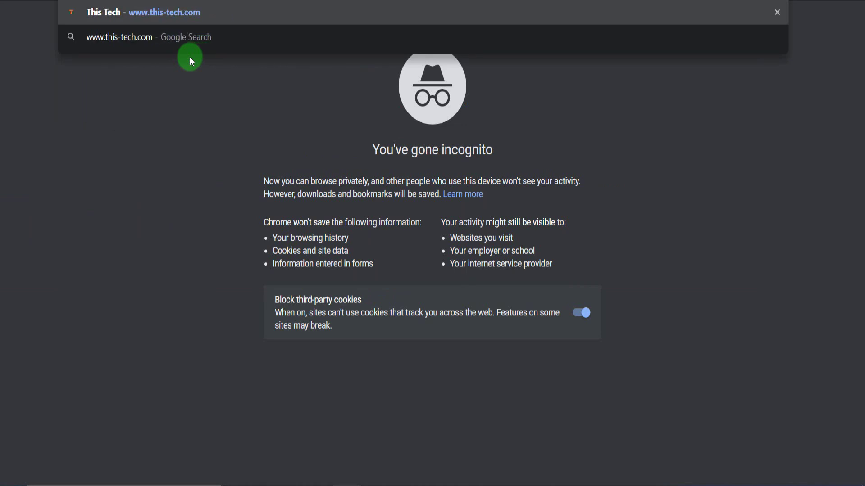
pyautogui.press('Return')
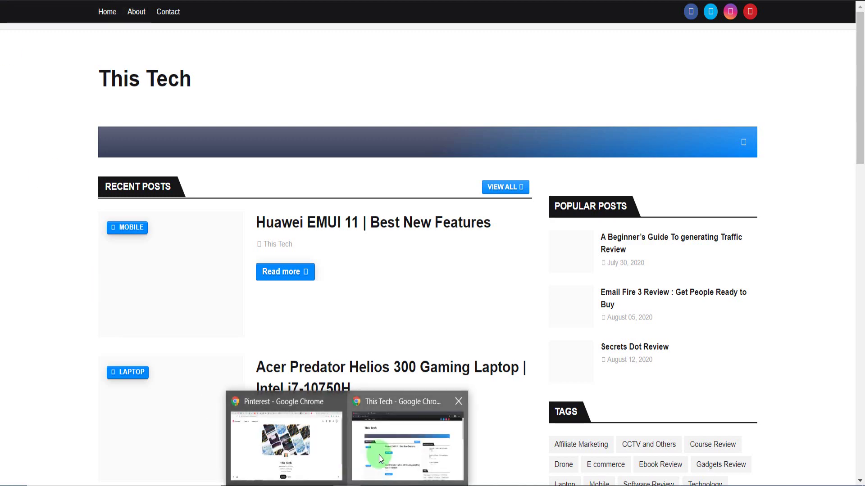
# Switch to the Pinterest window showing the This Tech business profile, and return to the profile setup form
pyautogui.click(290, 459)
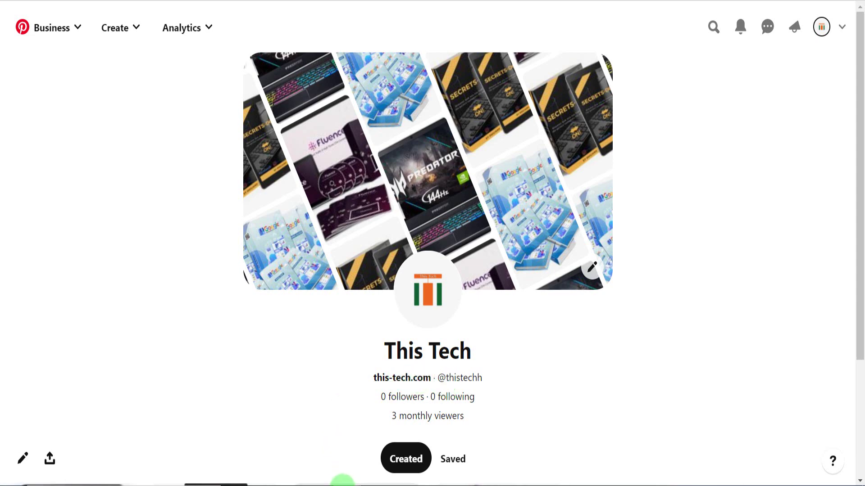
pyautogui.moveTo(343, 482)
pyautogui.click(386, 440)
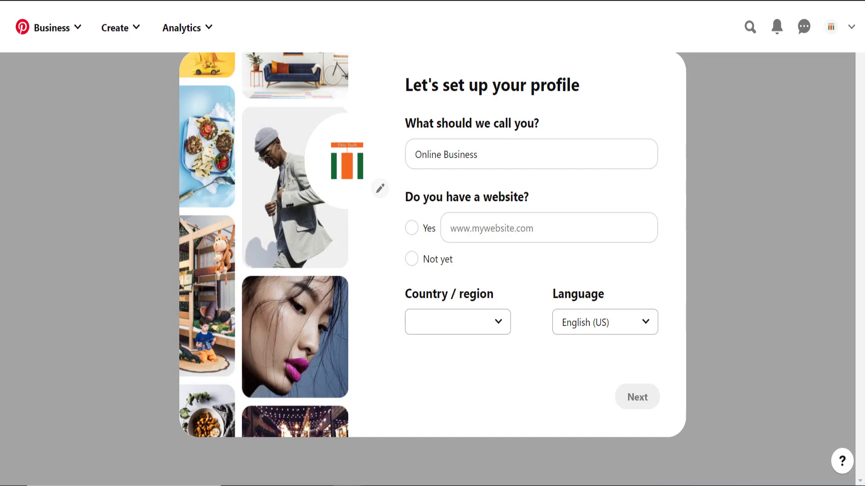
# Answer "Not yet" to having a website and set the brand's focus to Education, continuing past both setup pages
pyautogui.click(415, 261)
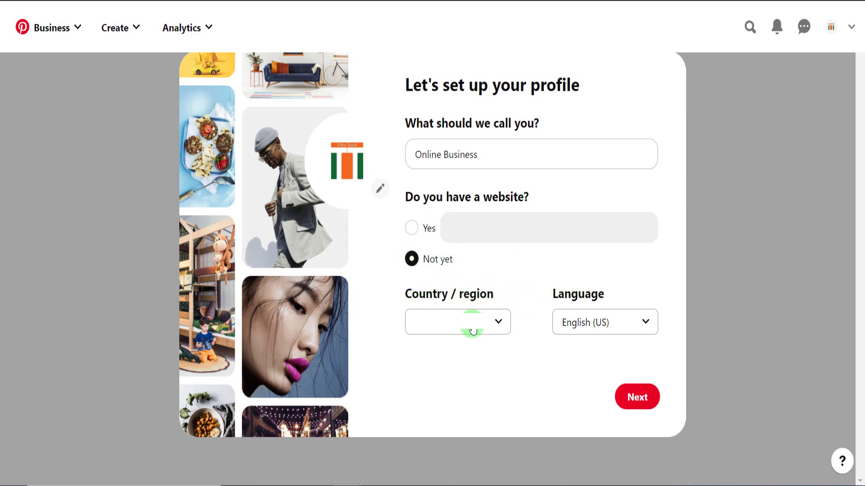
pyautogui.click(639, 396)
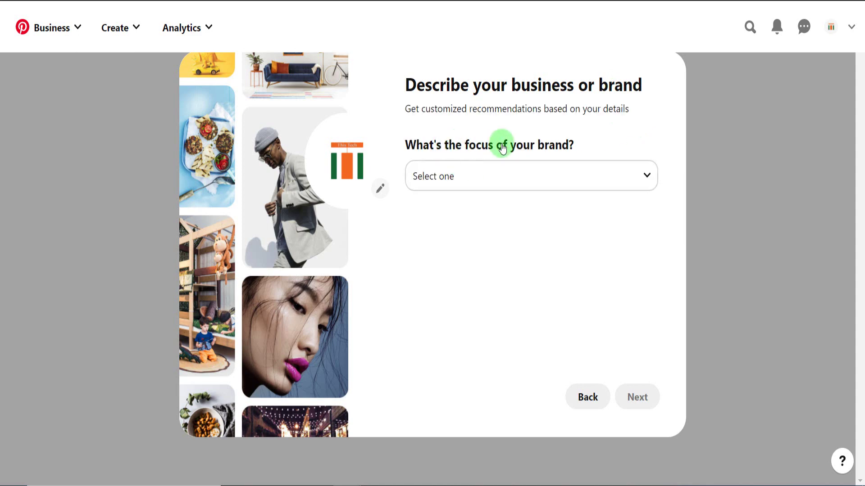
pyautogui.click(573, 173)
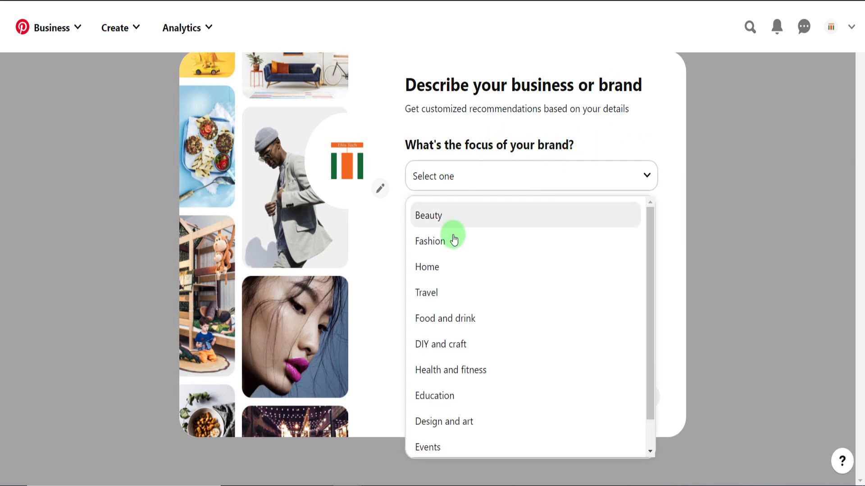
pyautogui.scroll(-1, 507, 370)
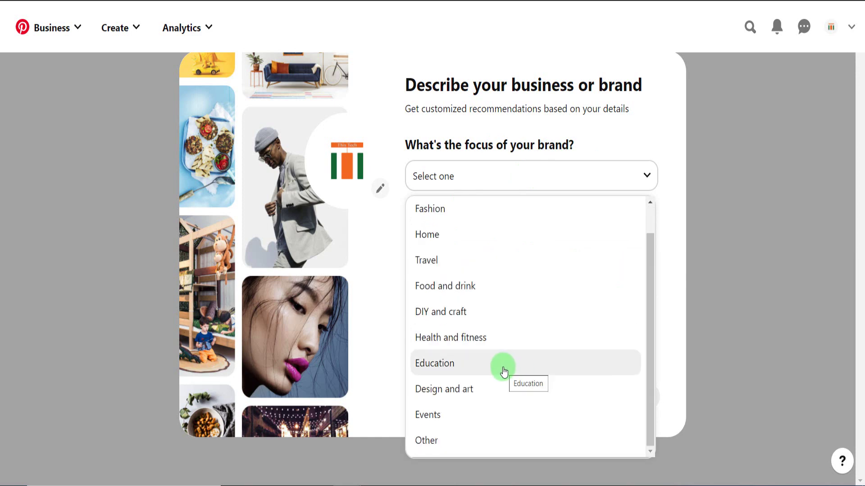
pyautogui.click(502, 371)
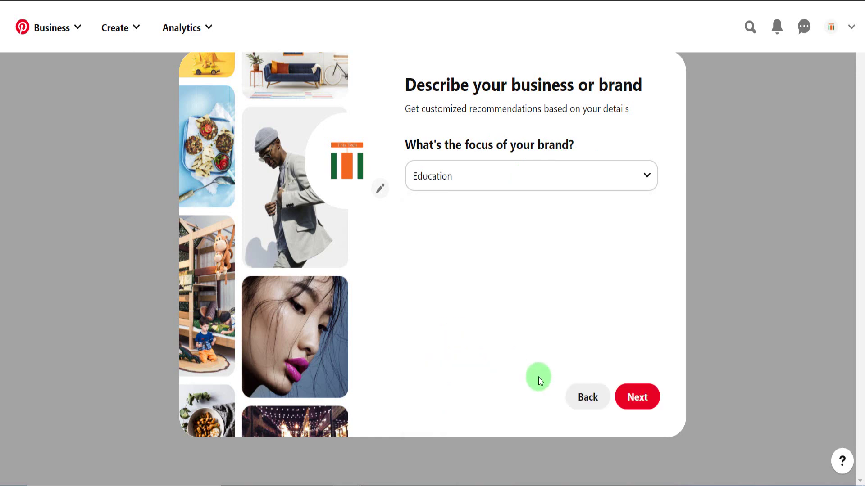
pyautogui.click(643, 398)
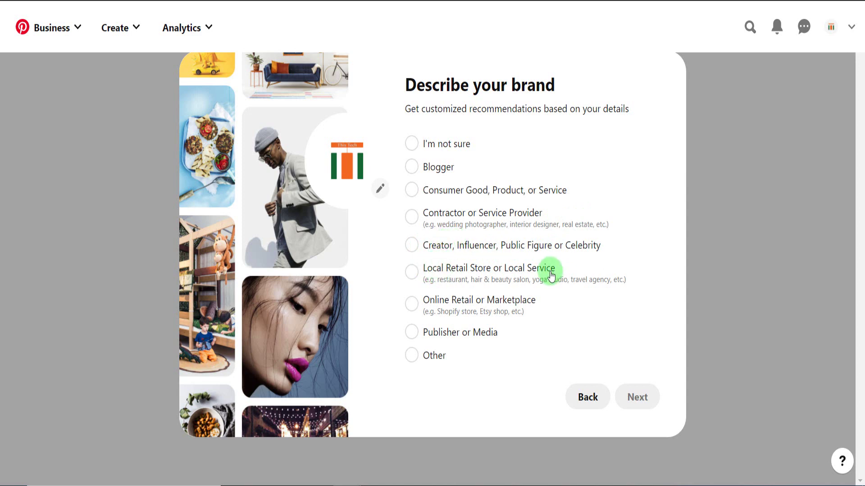
# Describe the brand as Online Retail or Marketplace and choose "Something else" as the selling platform, continuing to the ads question
pyautogui.click(412, 305)
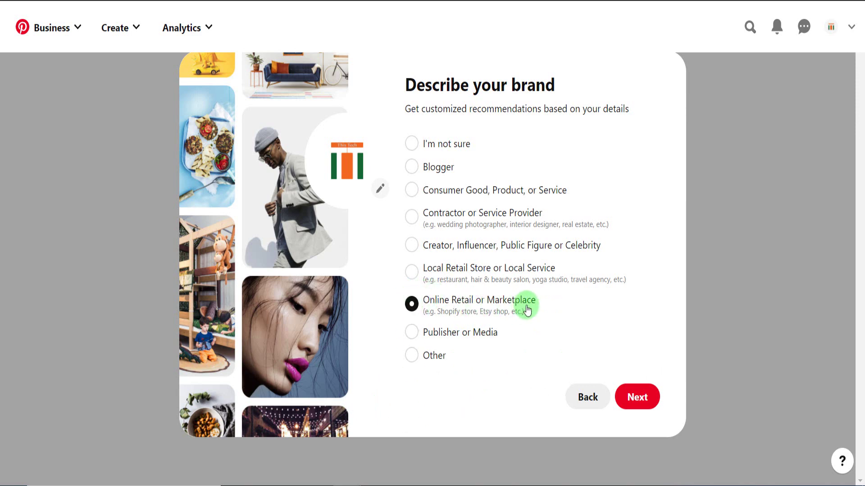
pyautogui.click(631, 396)
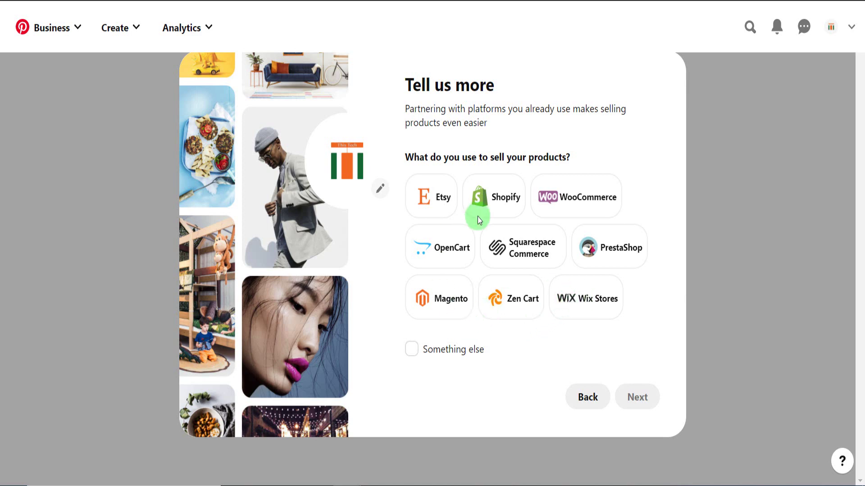
pyautogui.click(410, 351)
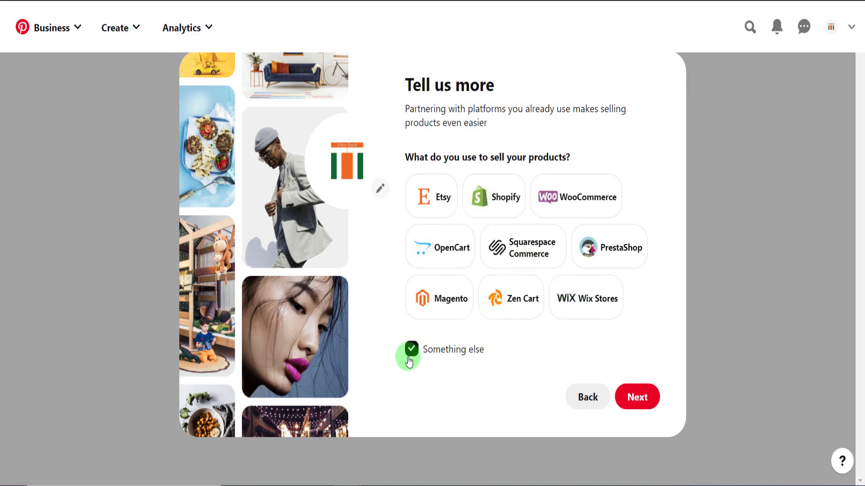
pyautogui.click(623, 396)
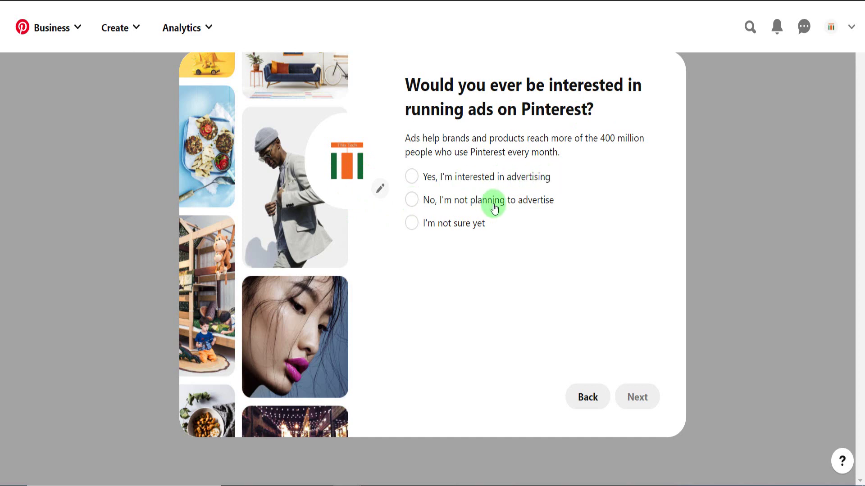
# Answer "I'm not sure yet" about running ads and choose to build the profile as the starting point
pyautogui.click(411, 224)
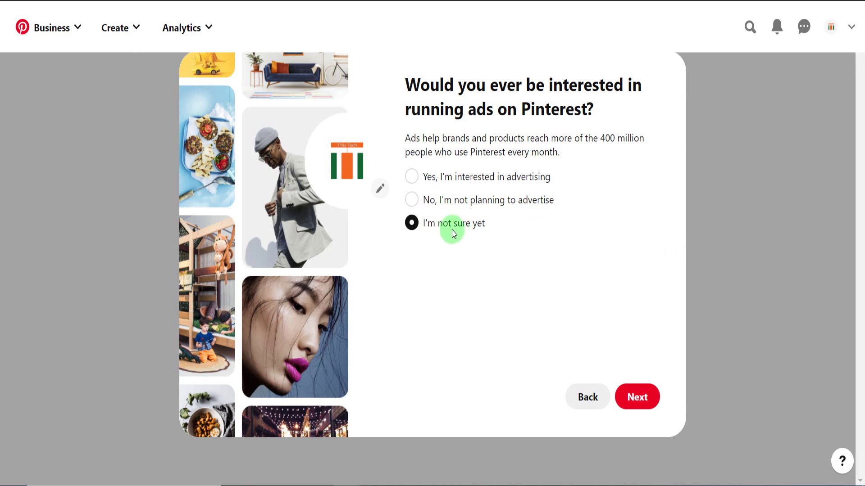
pyautogui.click(636, 392)
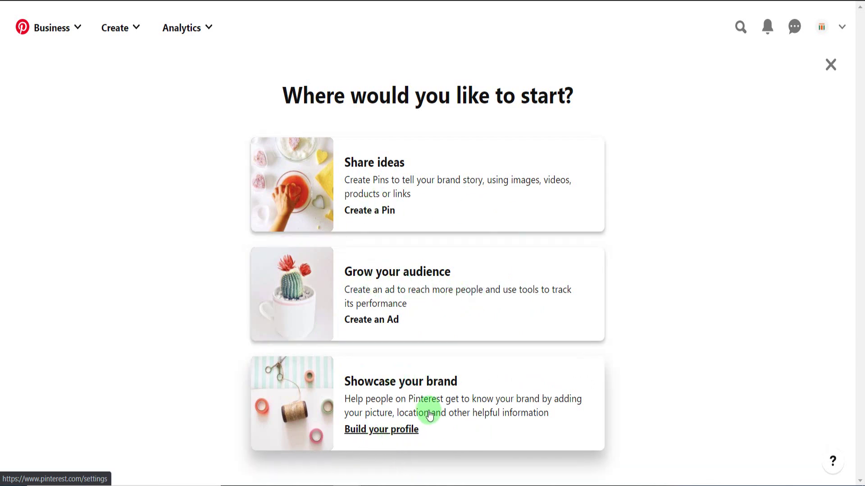
pyautogui.click(389, 439)
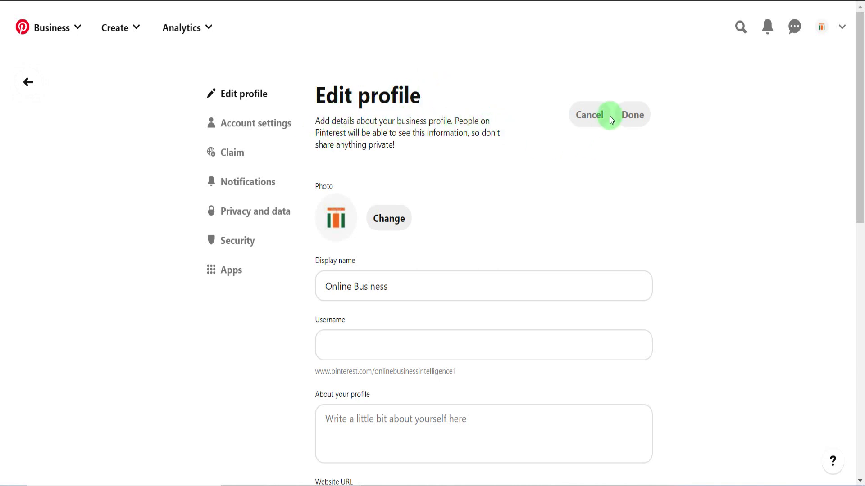
# Replace the profile's username with Onlinebusiness
pyautogui.scroll(-1, 431, 219)
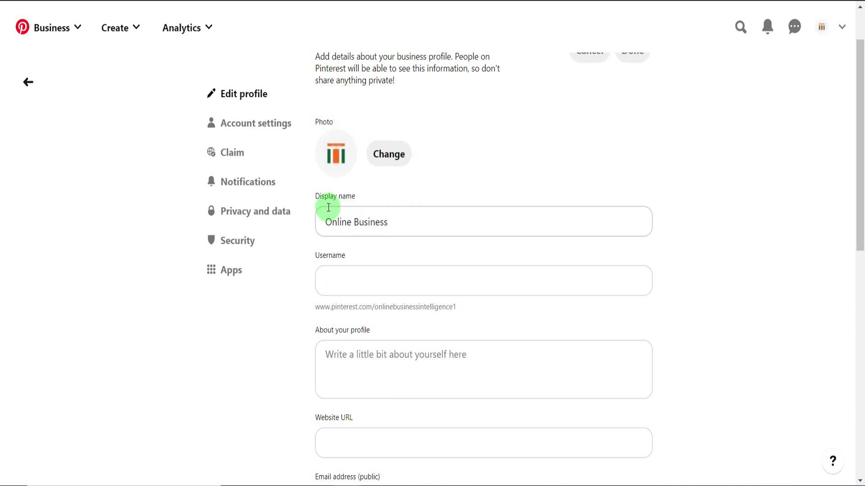
pyautogui.click(447, 282)
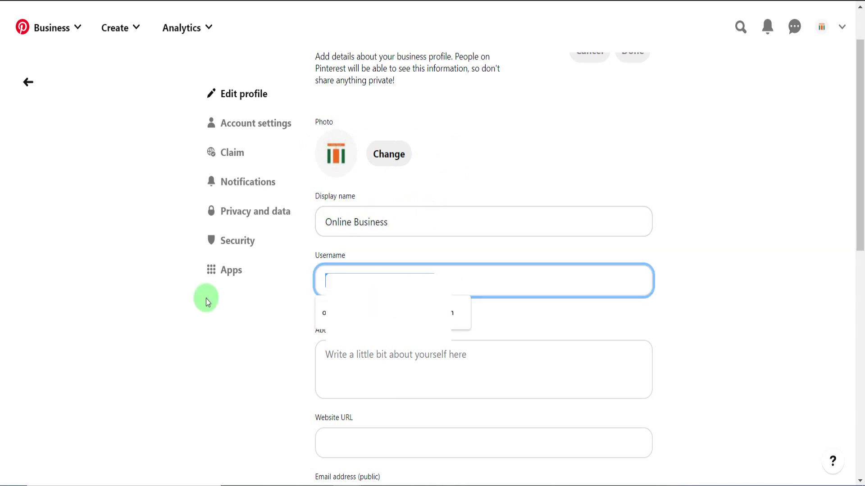
pyautogui.press('BackSpace')
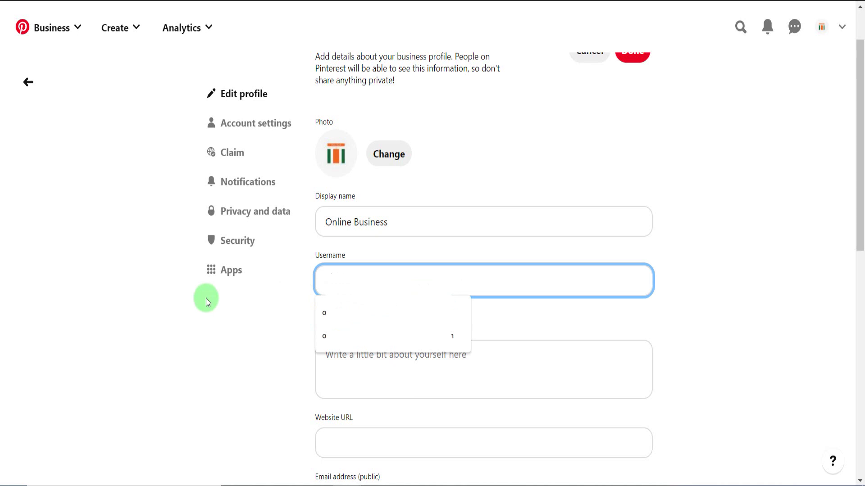
pyautogui.click(220, 326)
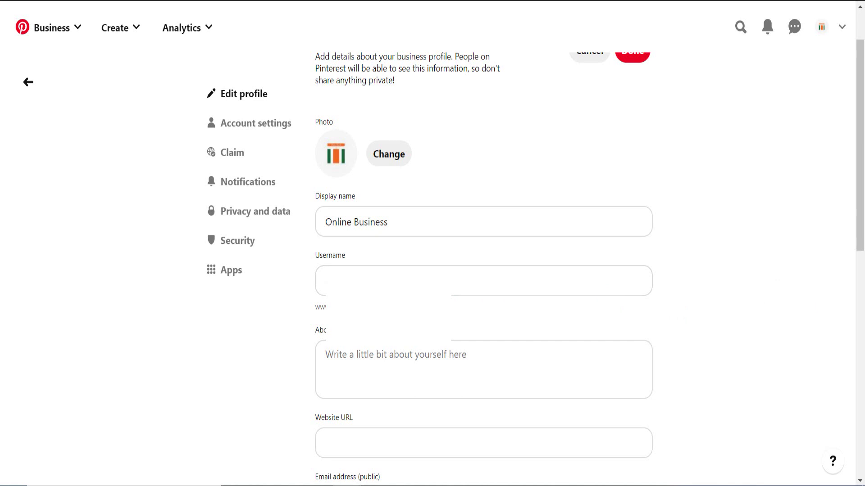
# Review the website, public email, phone number, retail location and address fields of the business profile form
pyautogui.scroll(-3, 361, 269)
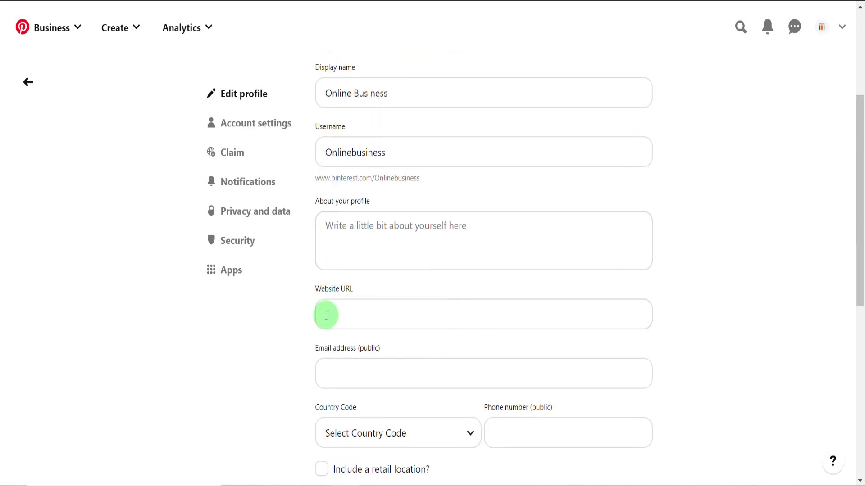
pyautogui.click(412, 312)
pyautogui.click(283, 374)
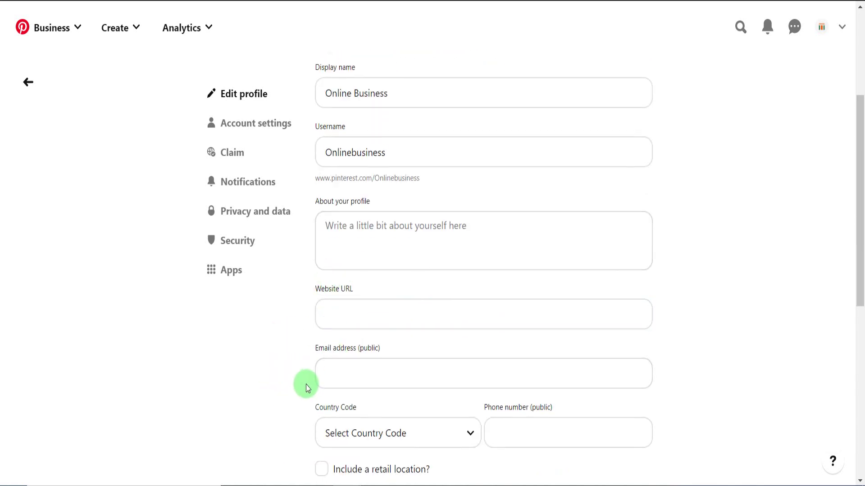
pyautogui.click(425, 379)
pyautogui.scroll(-1, 244, 372)
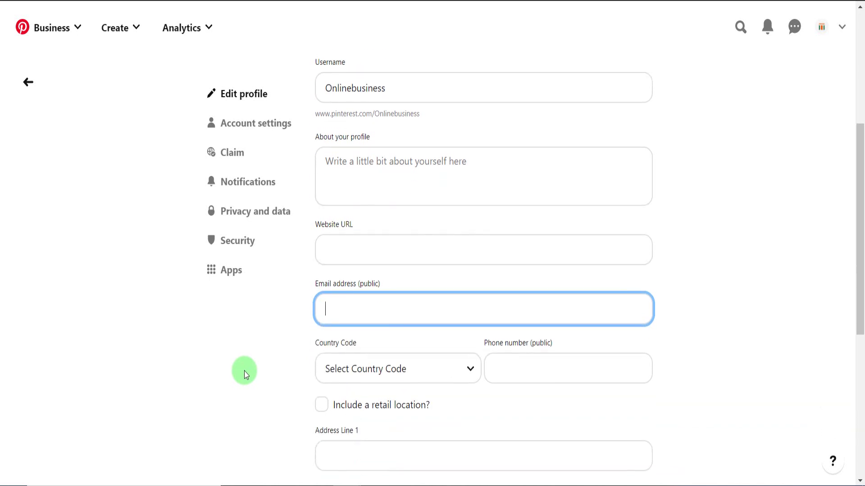
pyautogui.click(244, 371)
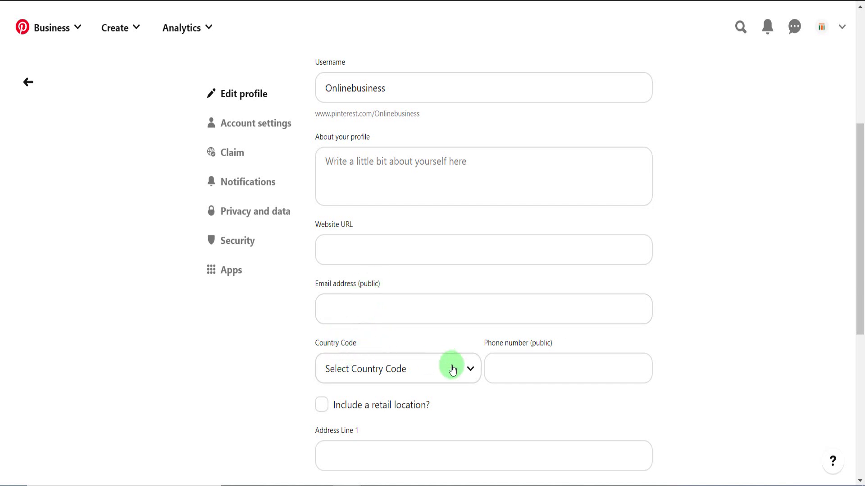
pyautogui.scroll(-4, 422, 302)
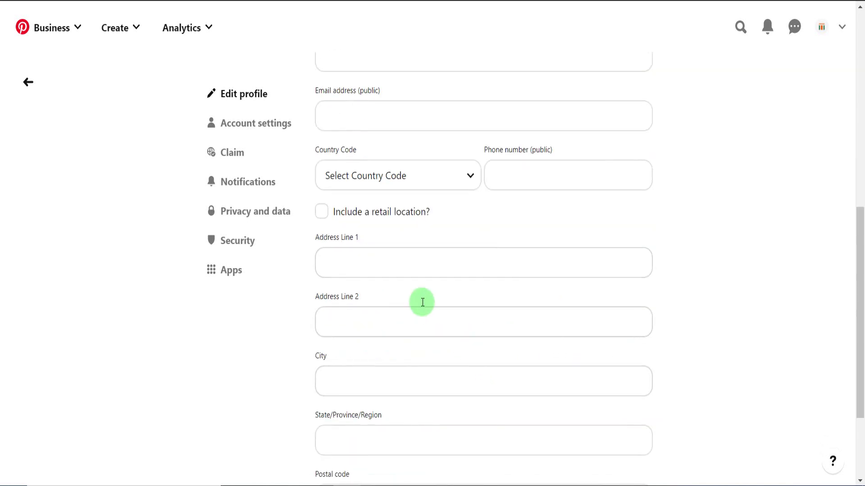
pyautogui.scroll(-3, 423, 288)
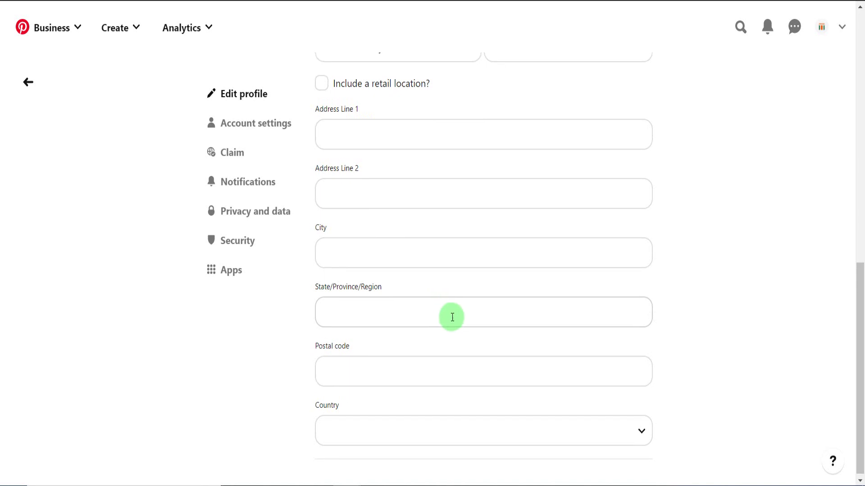
pyautogui.scroll(10, 451, 315)
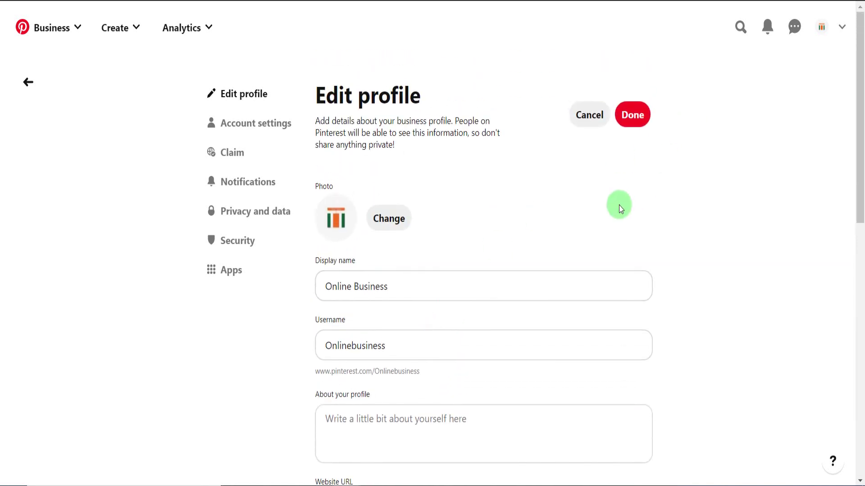
# Open the account settings and check the choices available for the business type, keeping Online Retail or Marketplace
pyautogui.click(245, 126)
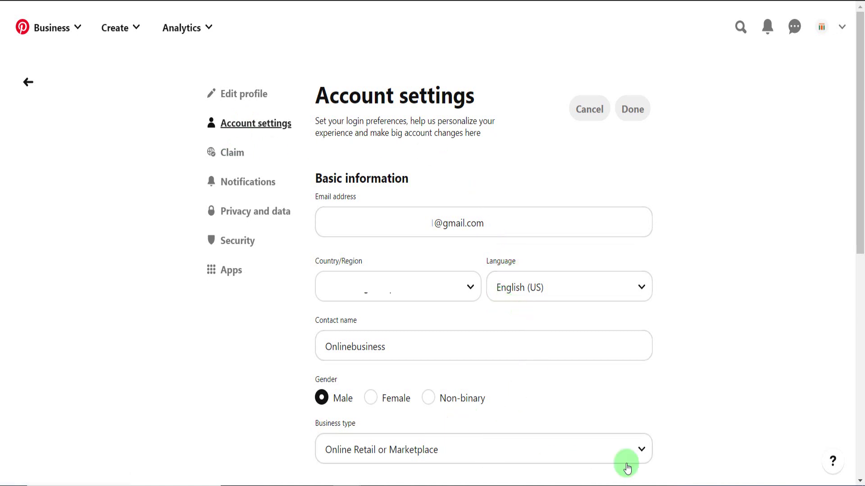
pyautogui.click(647, 451)
pyautogui.click(647, 451)
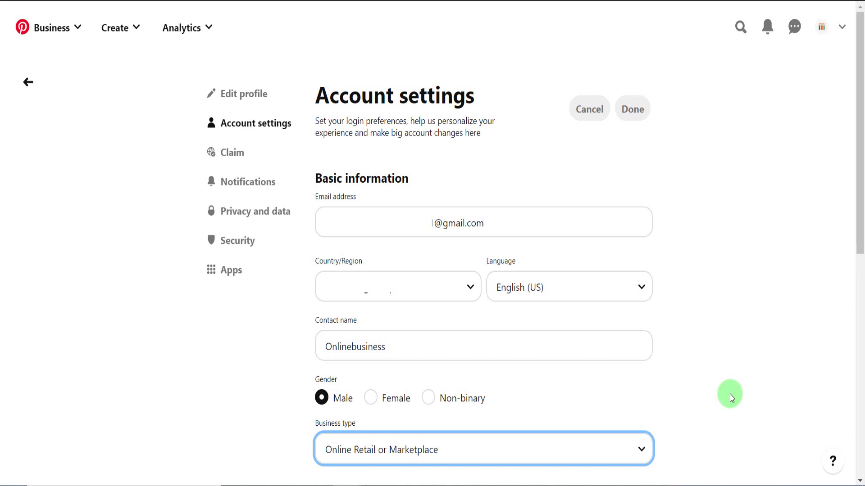
# Open the business account's analytics overview, and look through the created pins on the This Tech profile
pyautogui.click(211, 25)
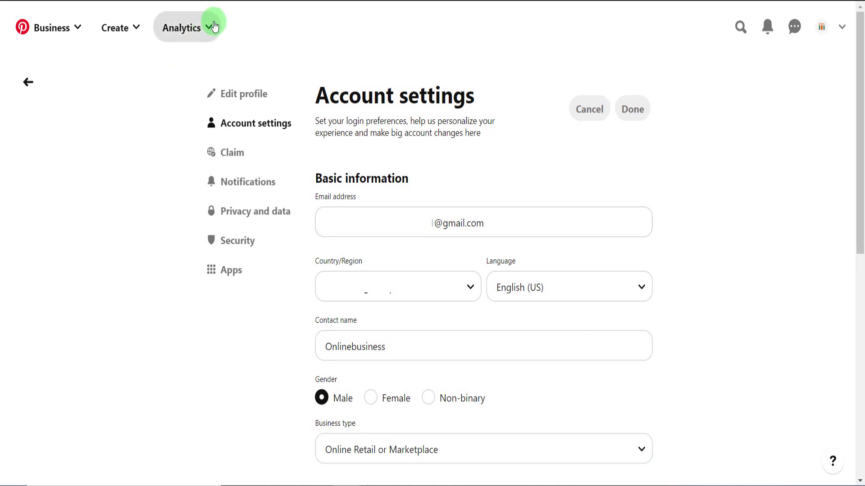
pyautogui.click(176, 64)
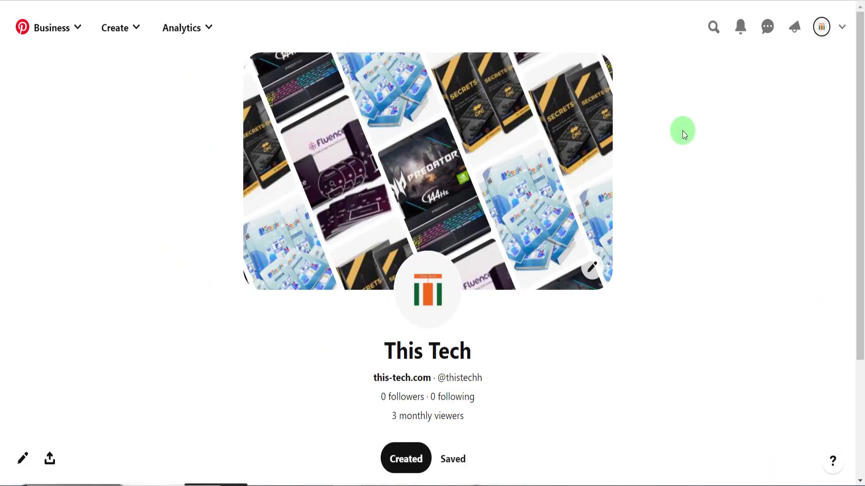
pyautogui.moveTo(859, 107); pyautogui.dragTo(860, 239)
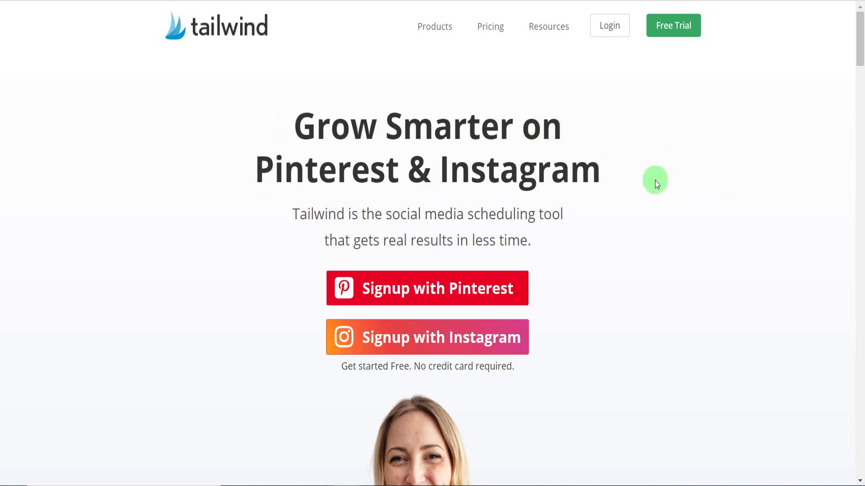
# Examine the Instagram and Pinterest scheduling features on the Tailwind homepage and return to its signup options
pyautogui.scroll(-15, 653, 192)
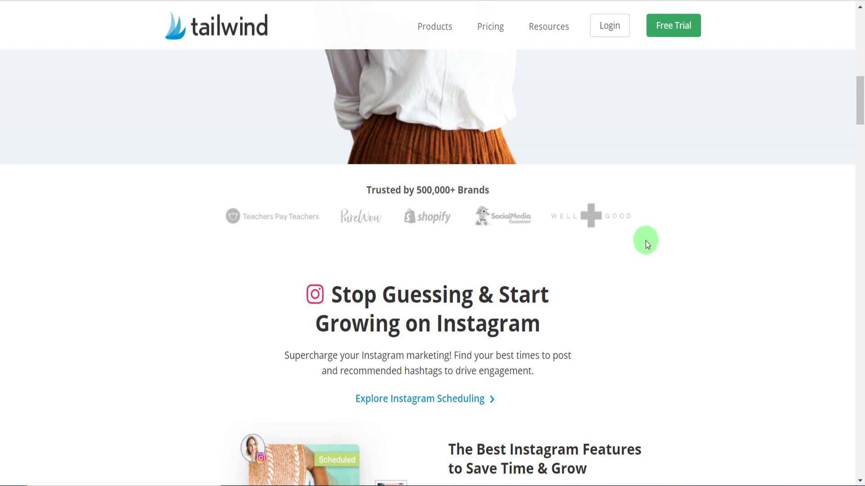
pyautogui.scroll(-7, 646, 241)
pyautogui.scroll(-10, 653, 249)
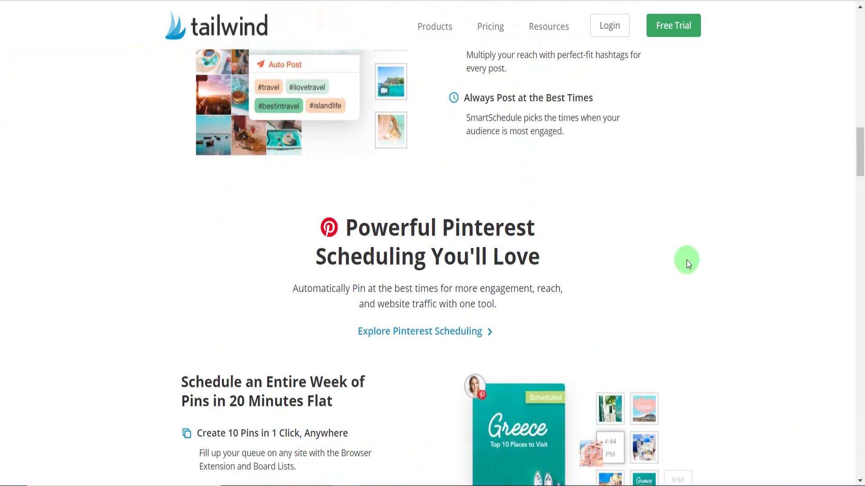
pyautogui.scroll(-4, 692, 261)
pyautogui.scroll(20, 690, 261)
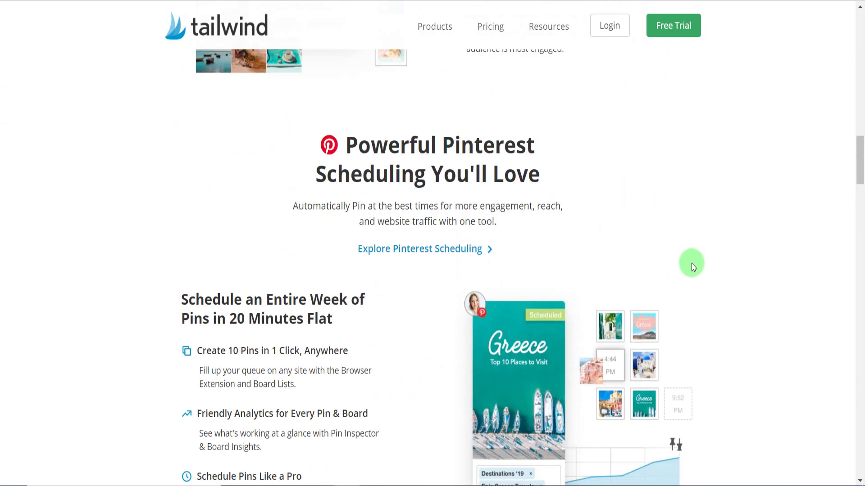
pyautogui.scroll(8, 736, 239)
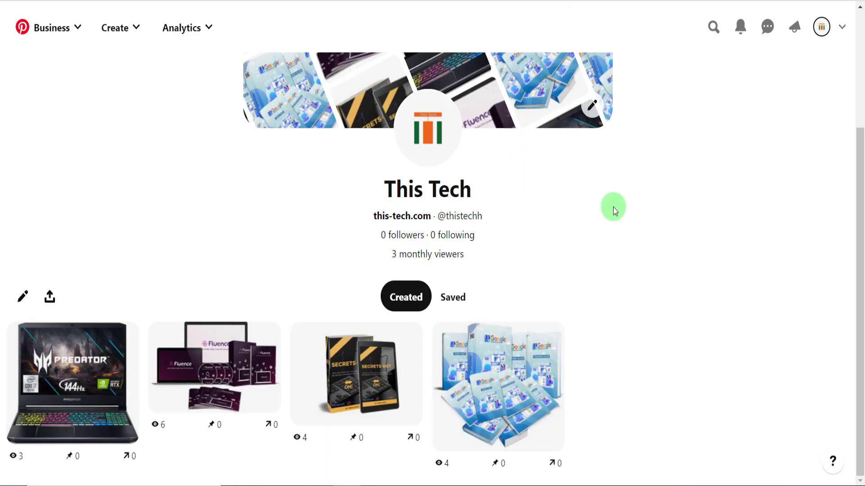
# Open the analytics overview for the This Tech business profile
pyautogui.click(191, 28)
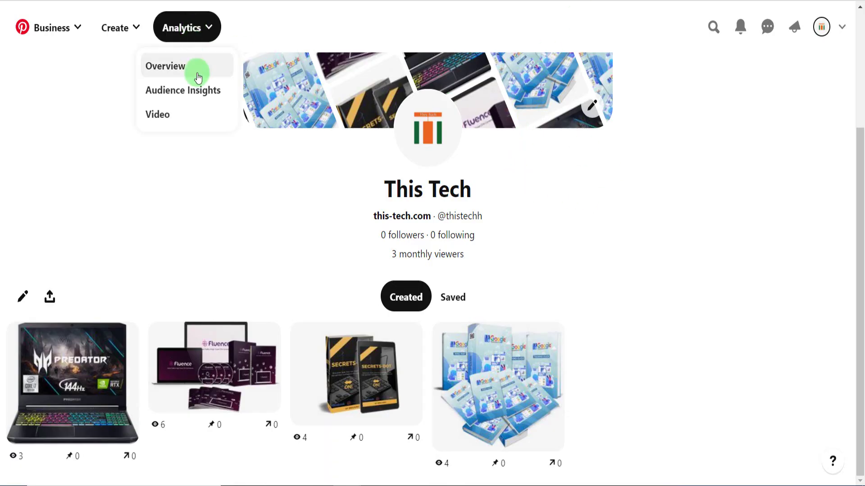
pyautogui.click(171, 69)
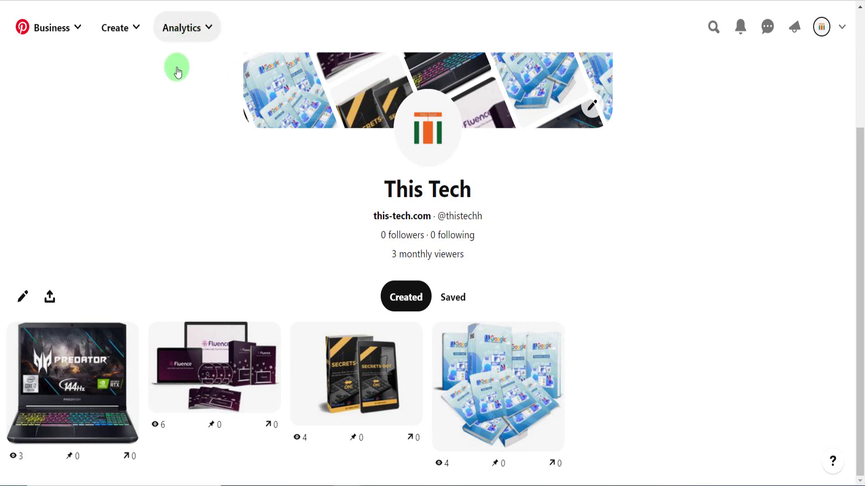